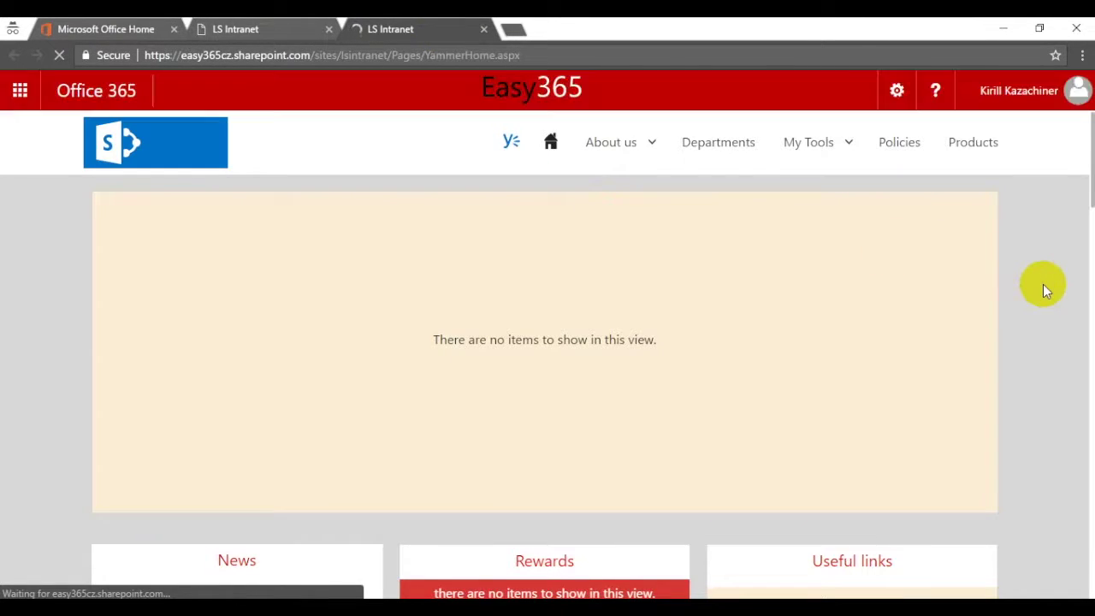
- Launch Yammer from the Office 365 home page apps
scroll(1047, 265, down, 4)
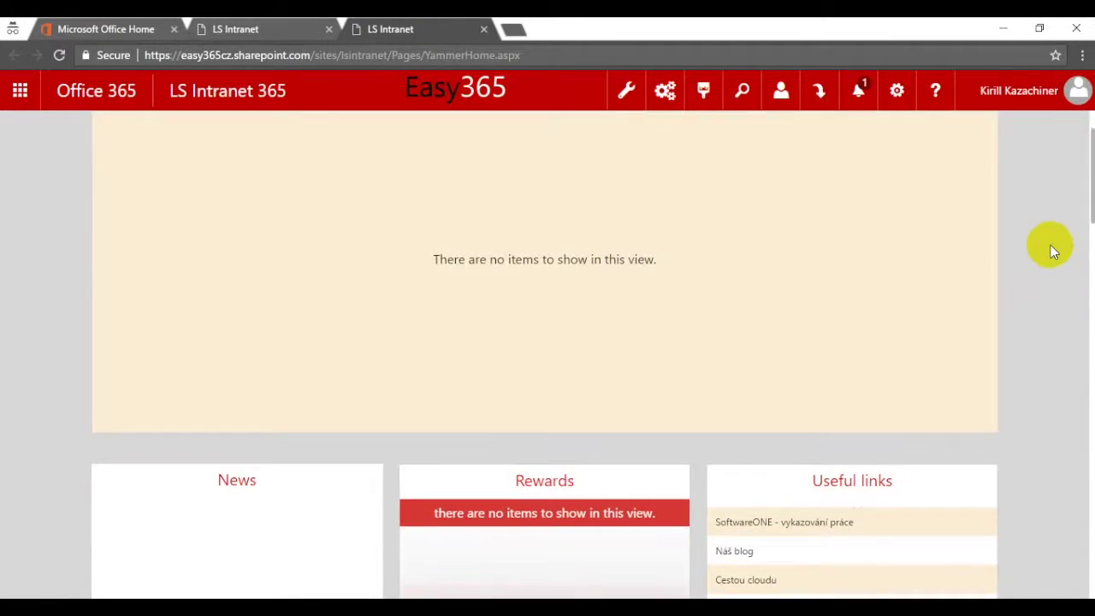
scroll(1061, 245, down, 8)
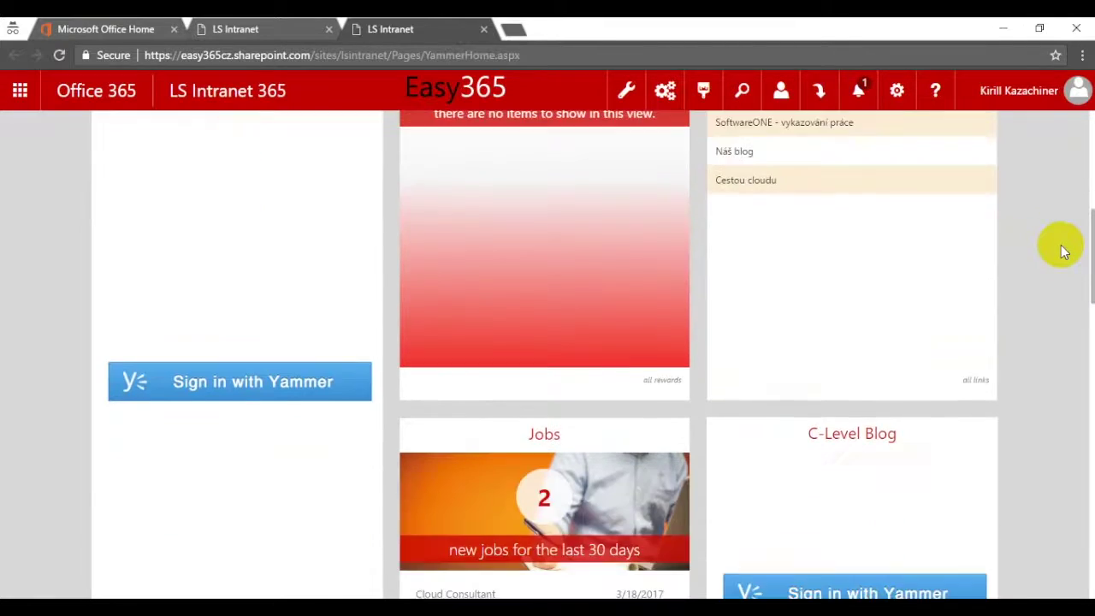
scroll(1061, 244, up, 12)
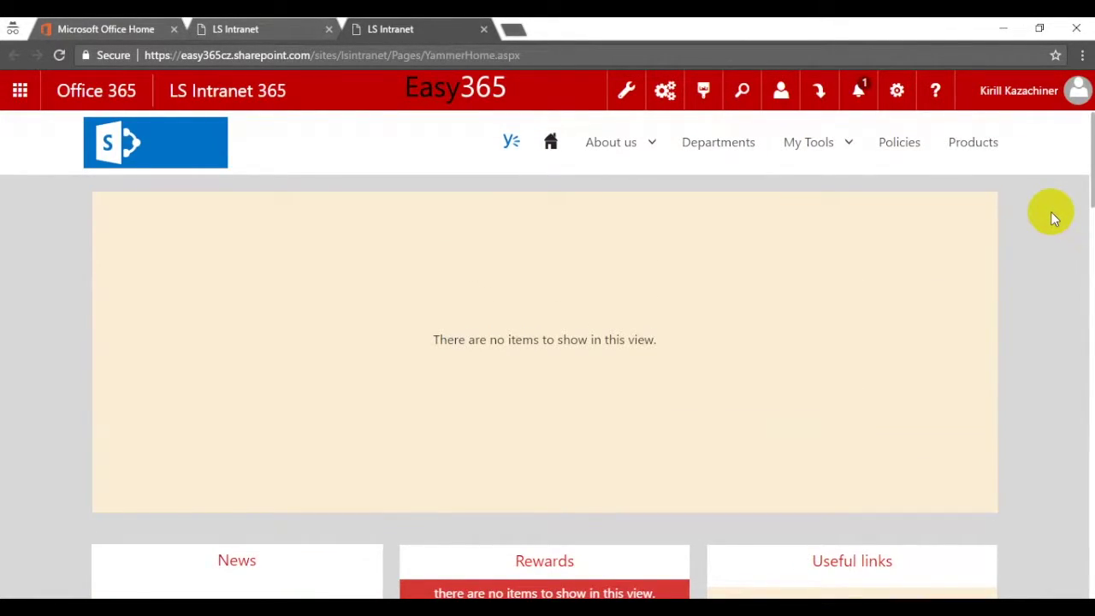
click(90, 32)
click(404, 261)
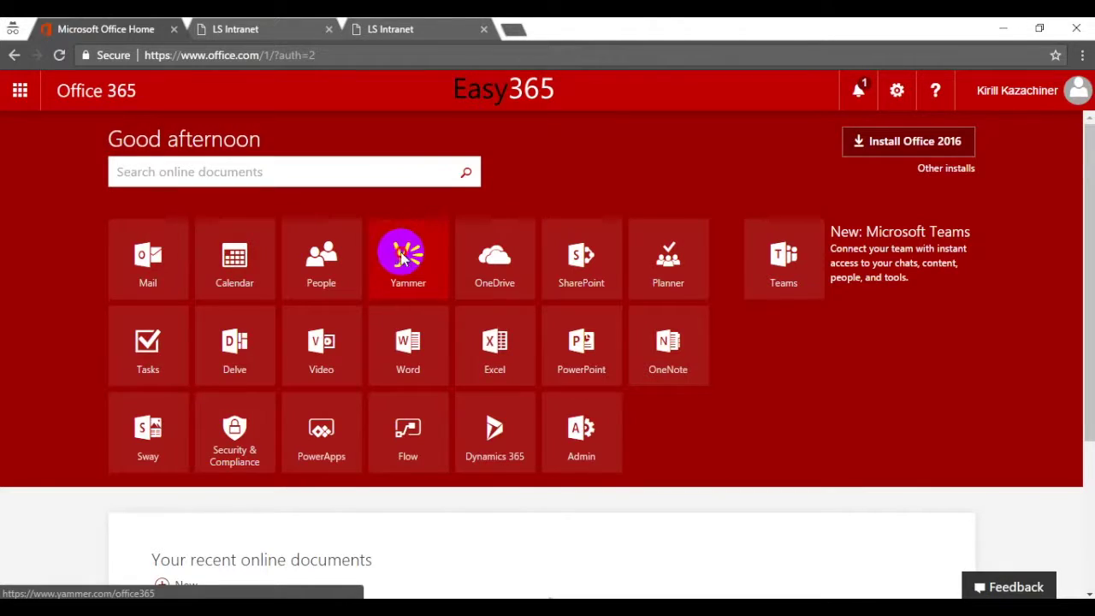
click(240, 31)
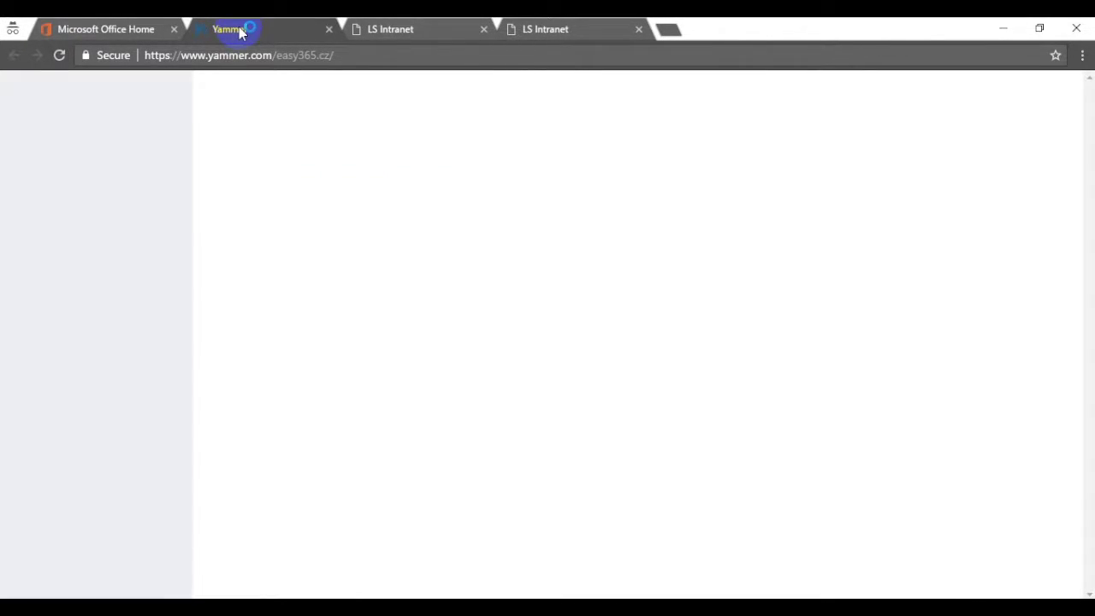
- Open the LS Intranet SoftwareONE app's Basic Info page from Yammer's My Apps
click(174, 146)
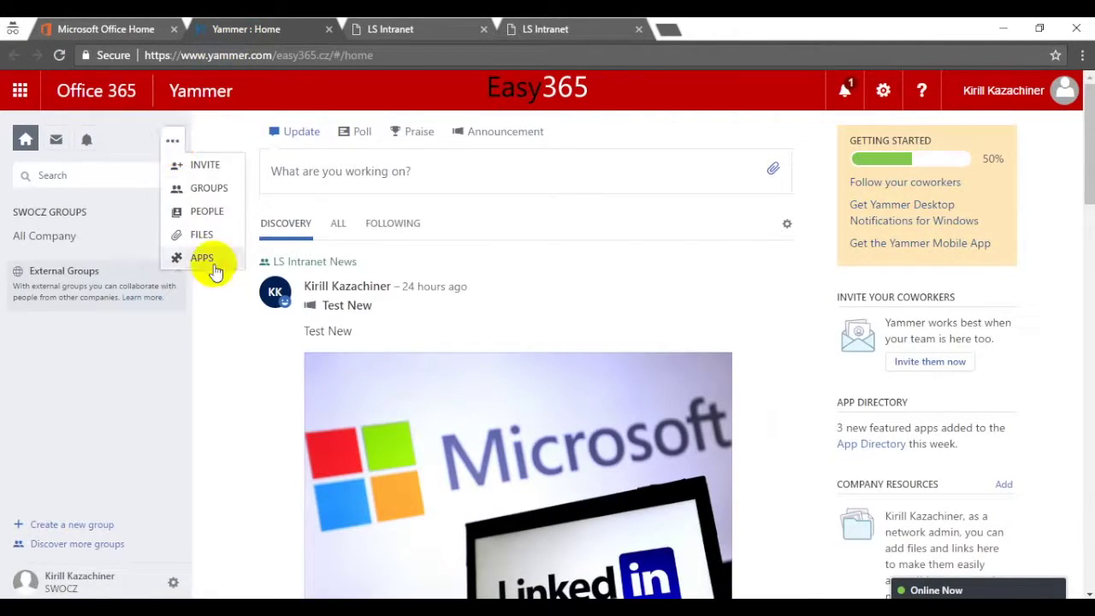
click(213, 263)
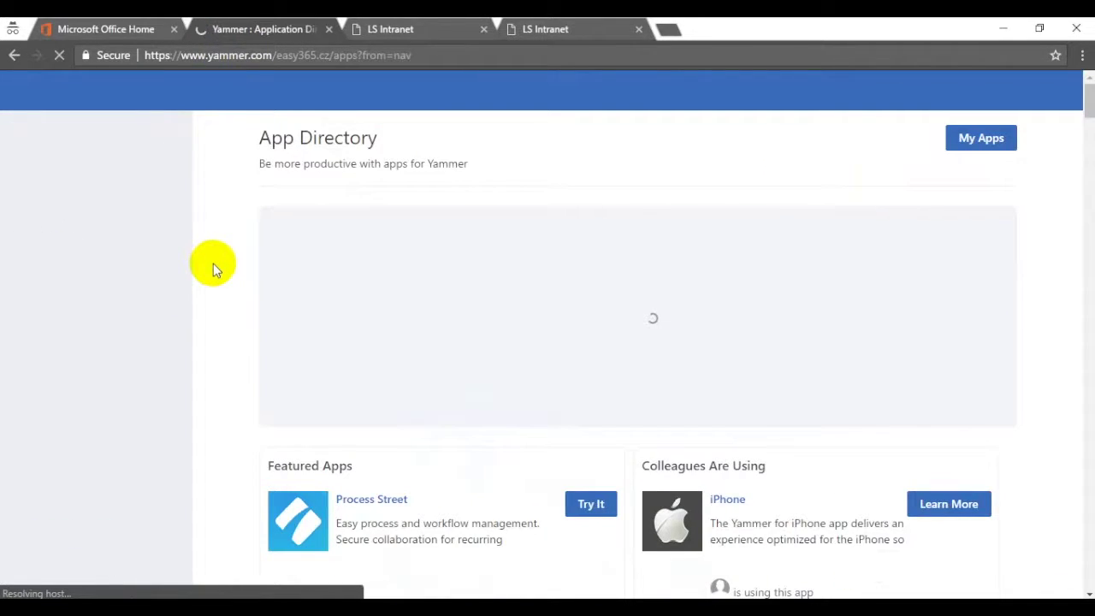
click(995, 144)
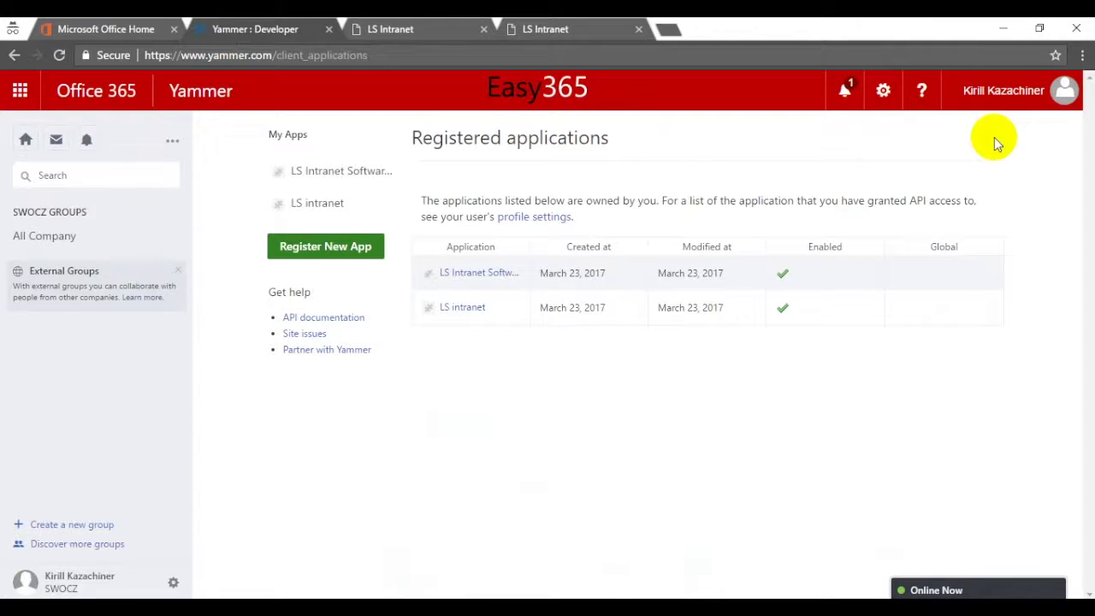
click(313, 172)
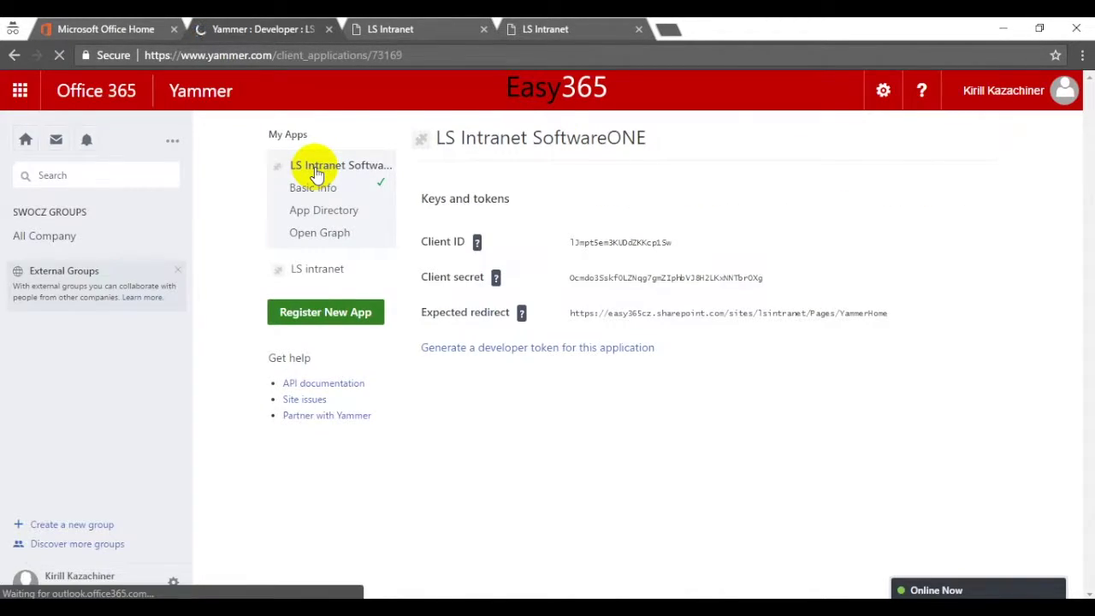
click(315, 192)
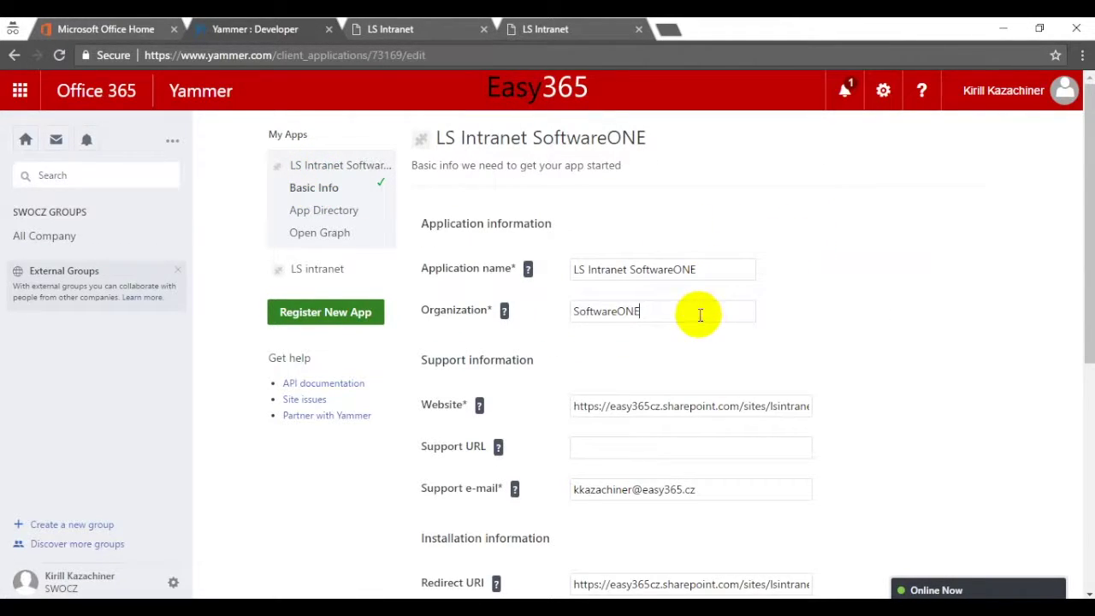
- Append /Pages/YammerHome to the end of the app's Website address
scroll(1075, 232, down, 1)
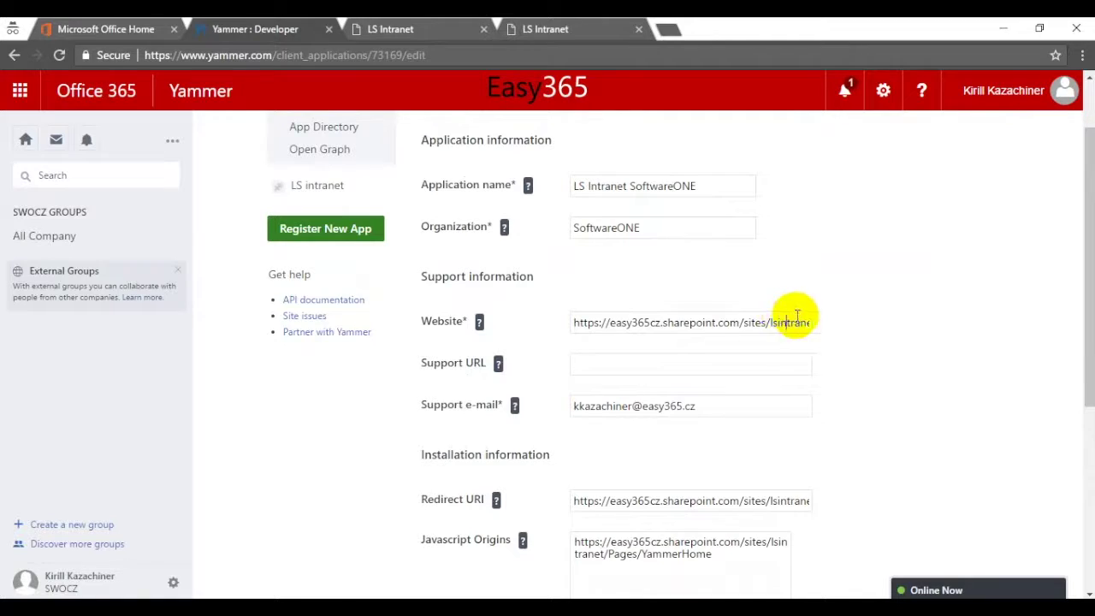
click(792, 321)
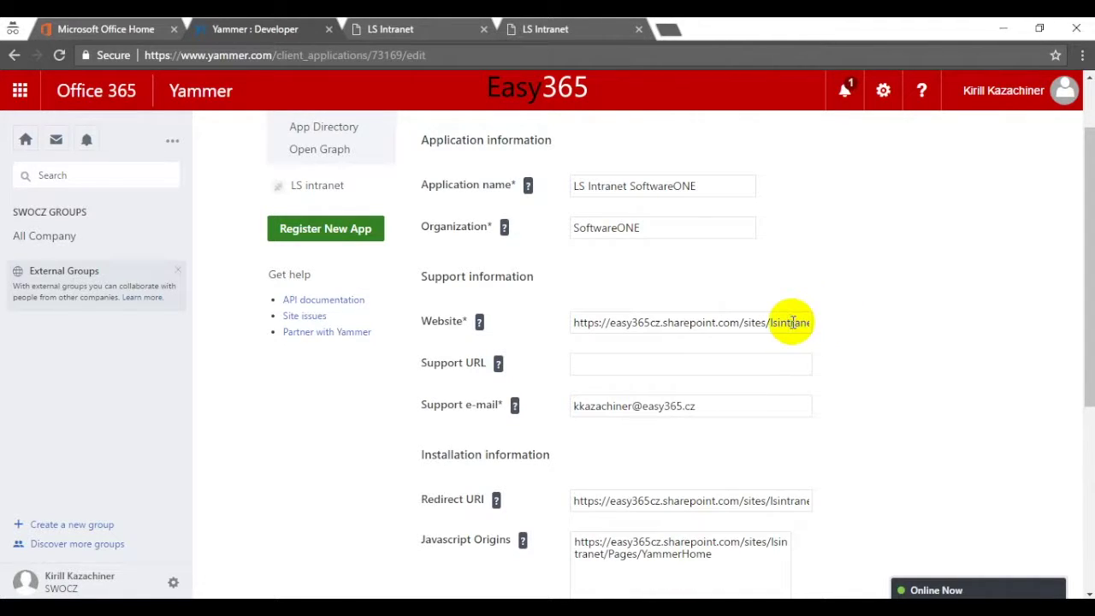
text(/Pages/YammerHome)
click(978, 306)
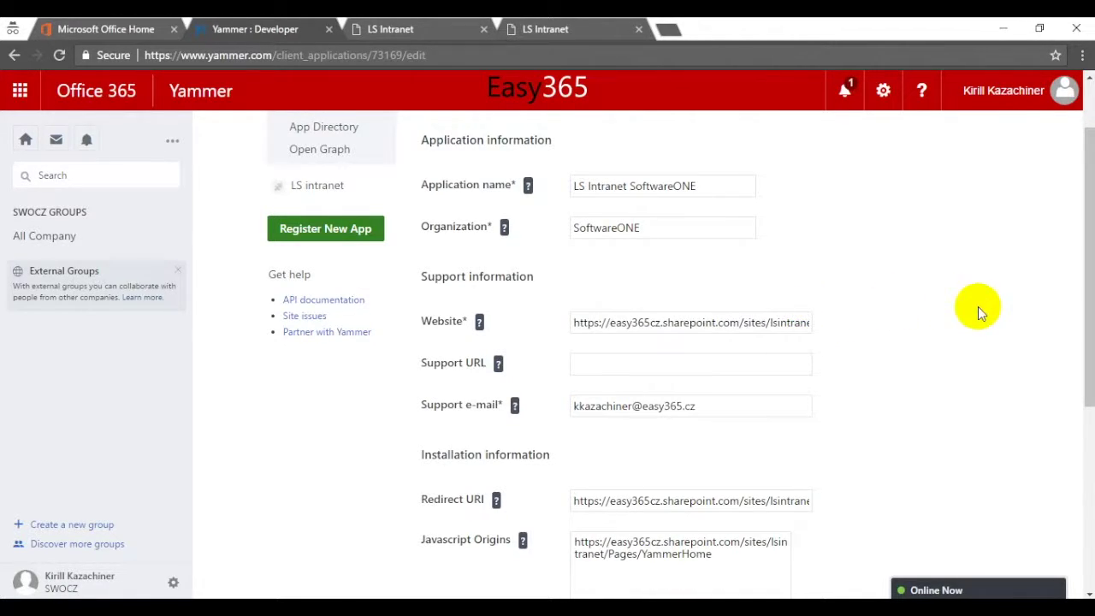
drag(1086, 300, 1076, 330)
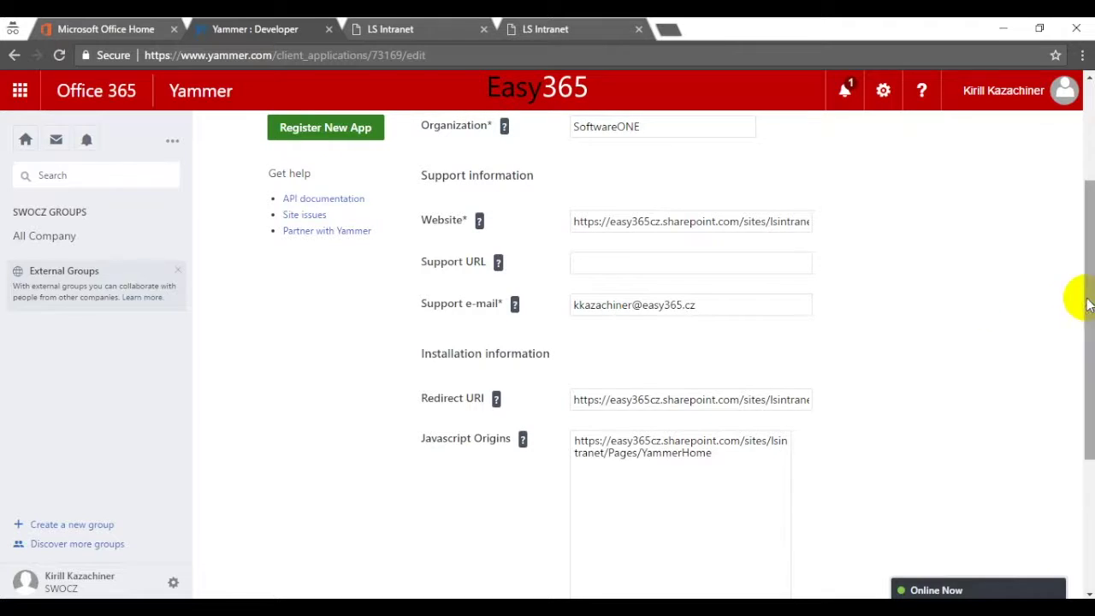
drag(1075, 299, 1078, 69)
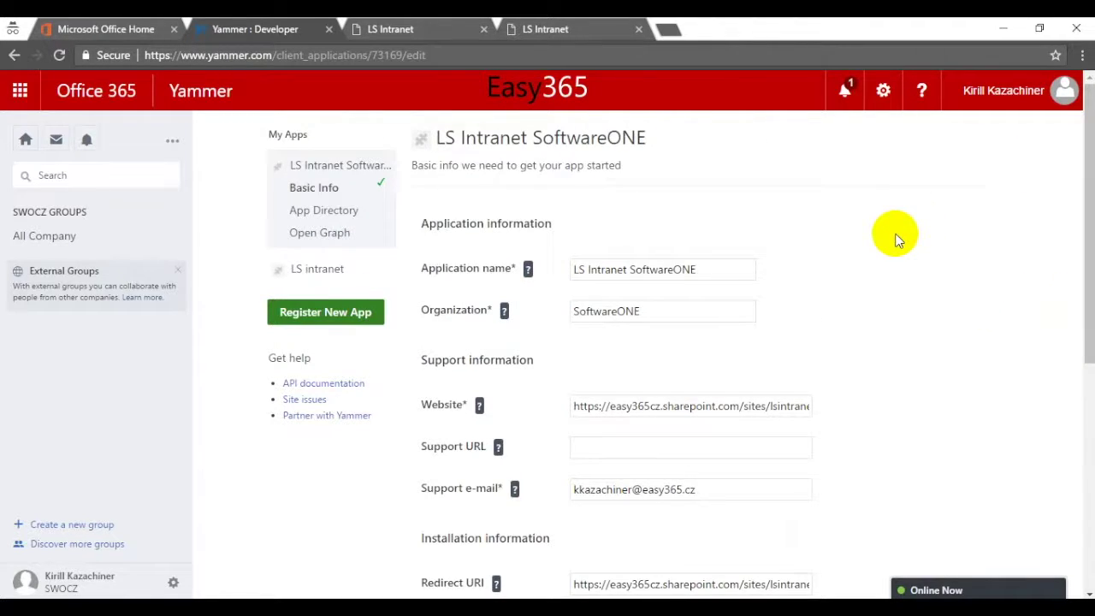
- Check the app's Client ID on Keys and tokens, then return to the LS Intranet tab
click(352, 164)
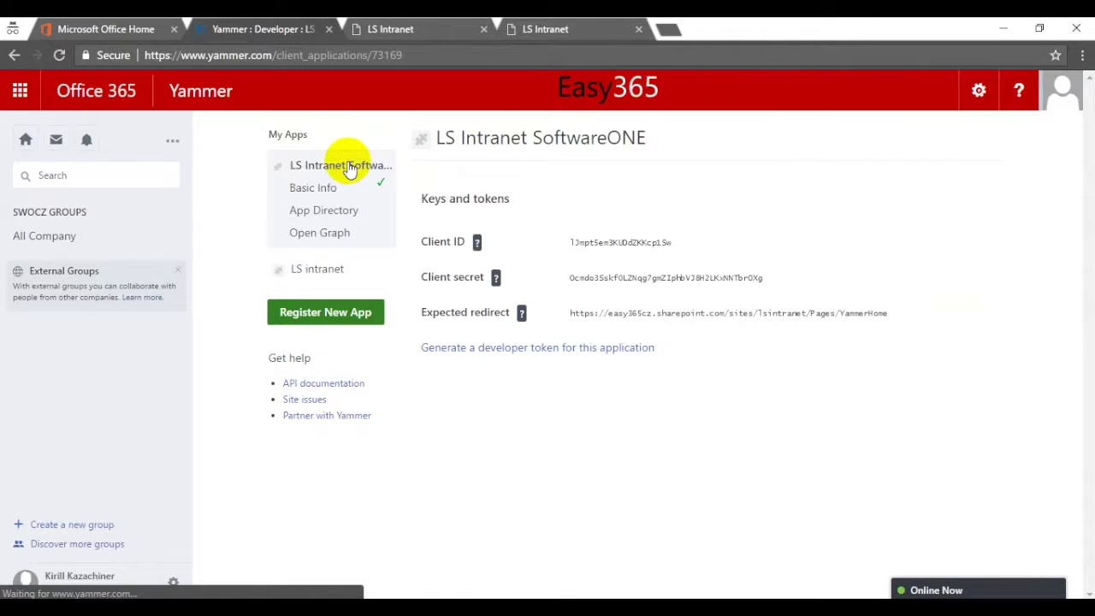
drag(418, 241, 655, 238)
click(693, 241)
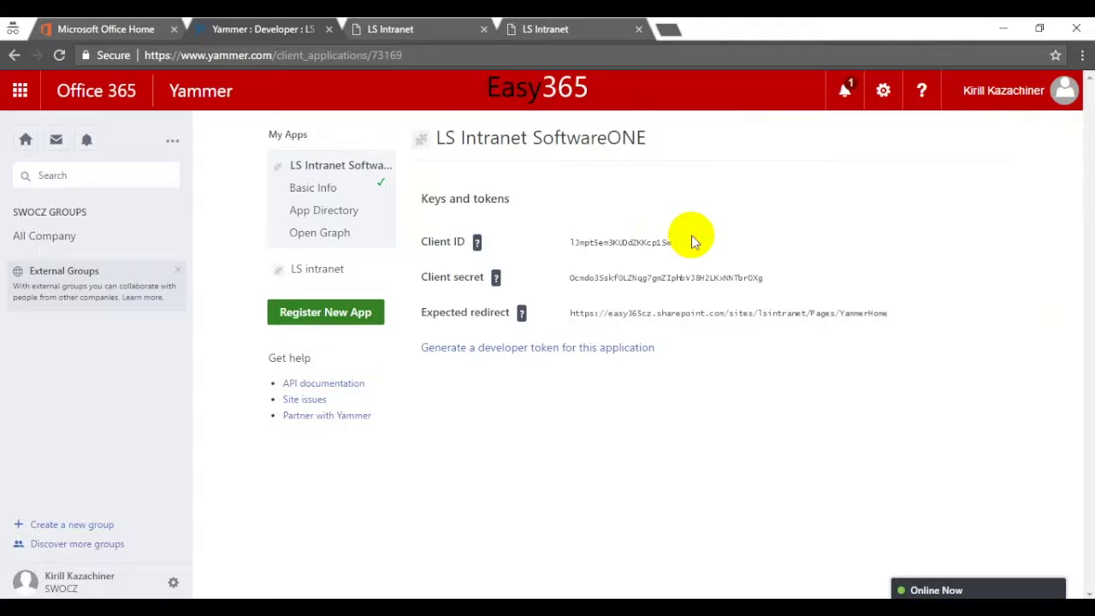
click(557, 31)
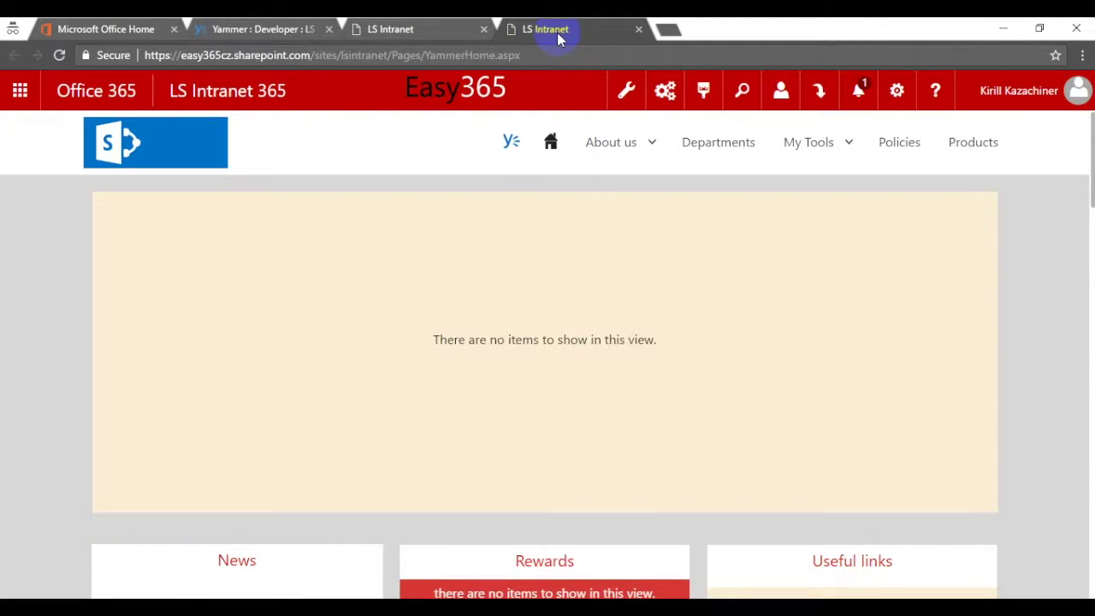
- Bring up LS Intranet's Yammer settings App Id field, then go back to the Yammer Developer tab
click(666, 90)
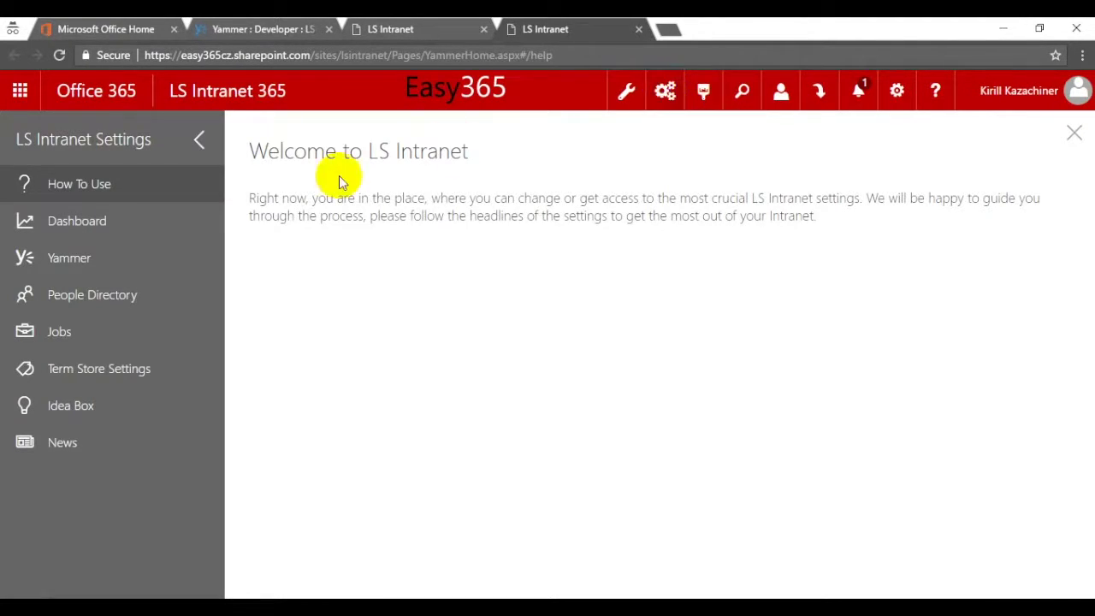
click(148, 266)
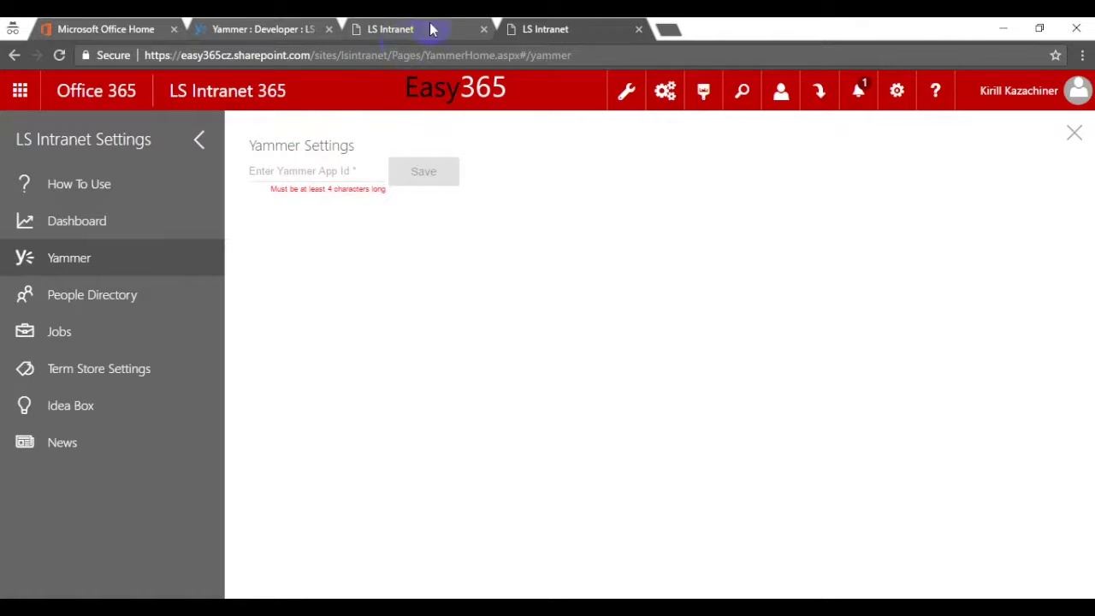
click(295, 29)
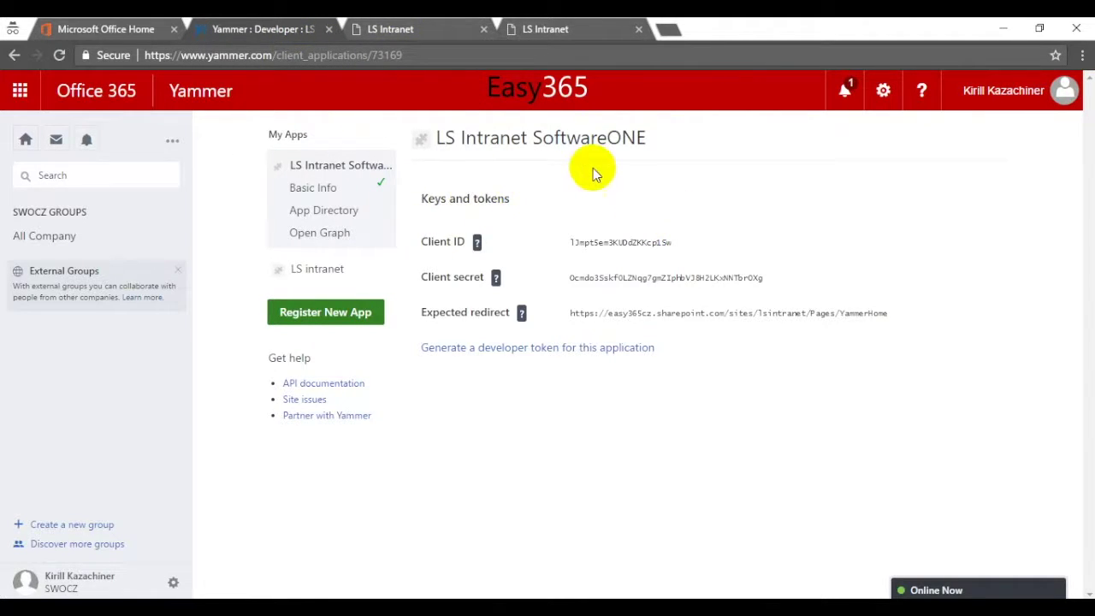
- Copy the Yammer app's Client ID and save it as the LS Intranet Yammer App Id
drag(674, 242, 573, 239)
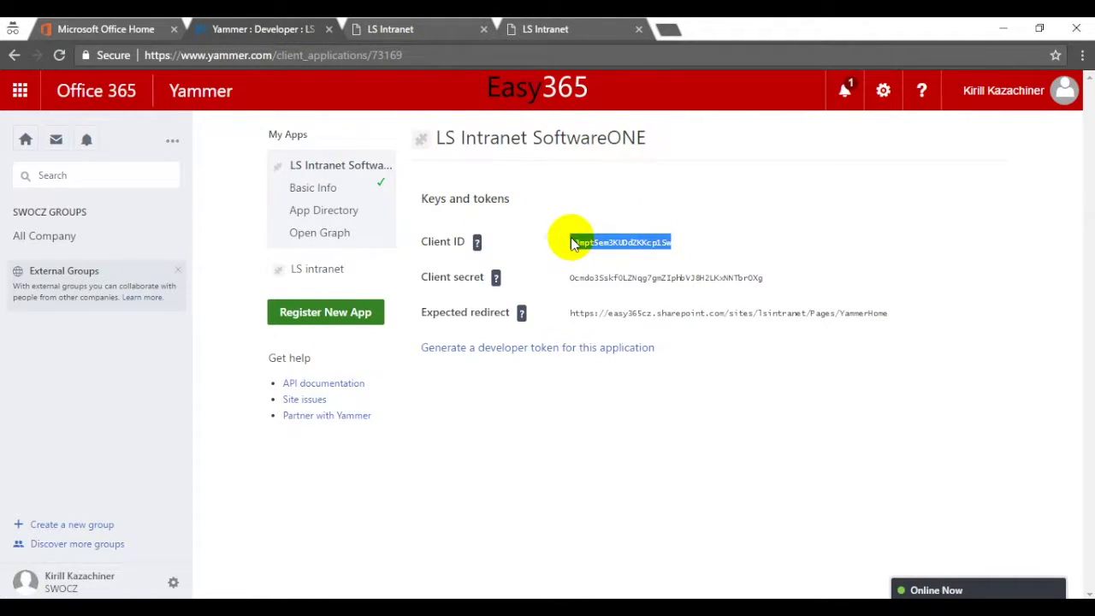
click(545, 29)
click(282, 171)
text(lJmpt5em3KUDdZKKcp1Sw)
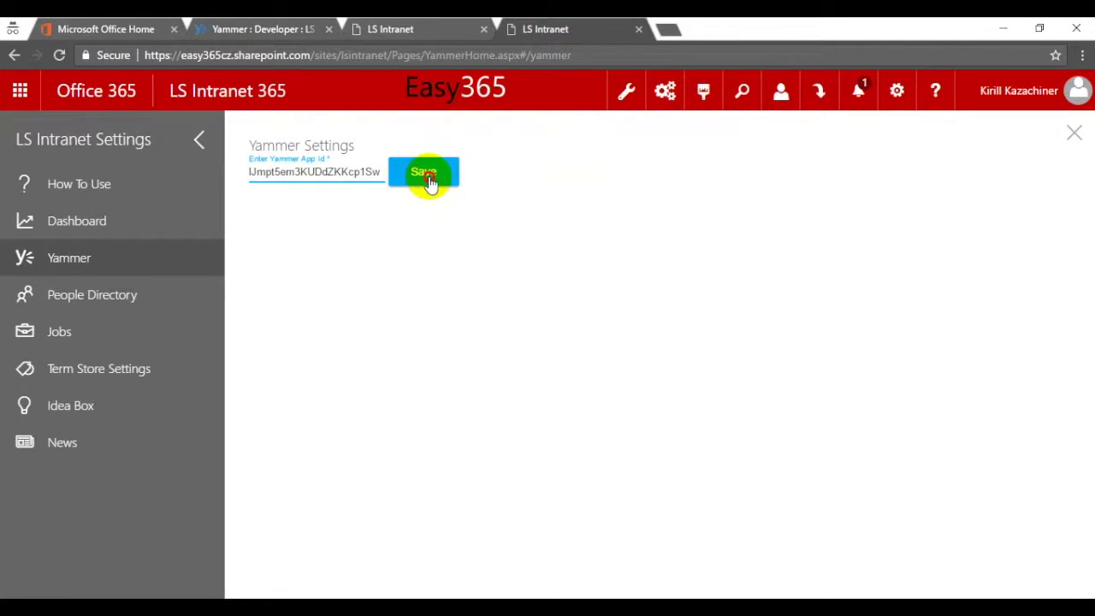
click(426, 175)
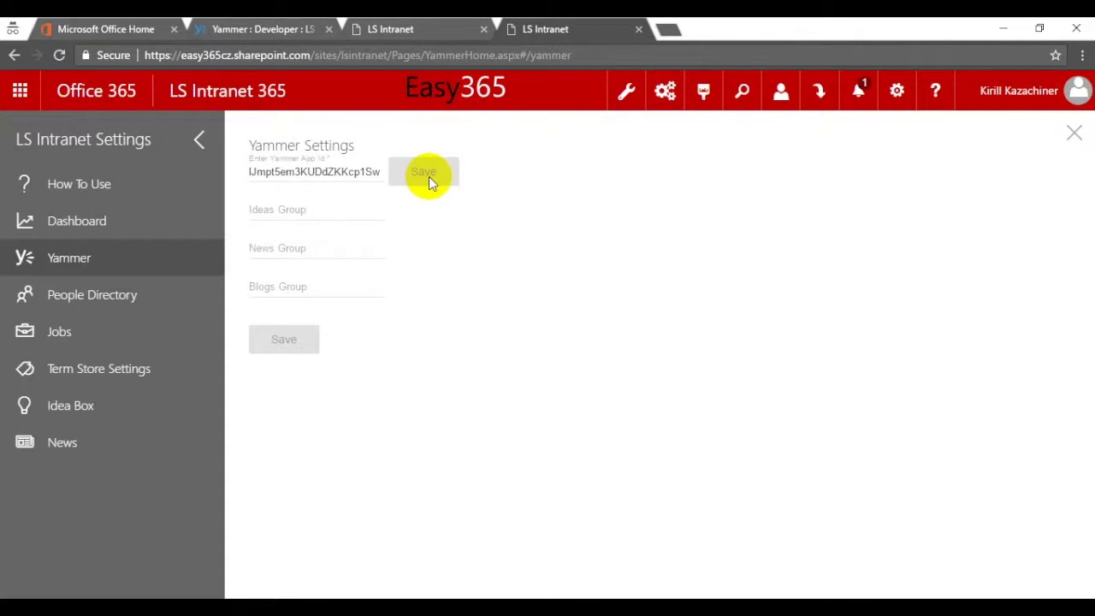
- Save Ideas, News and Blogs groups as LS Intranet Ideas, LS Intranet News, LS Intranet Blogs; reload Yammer
click(331, 208)
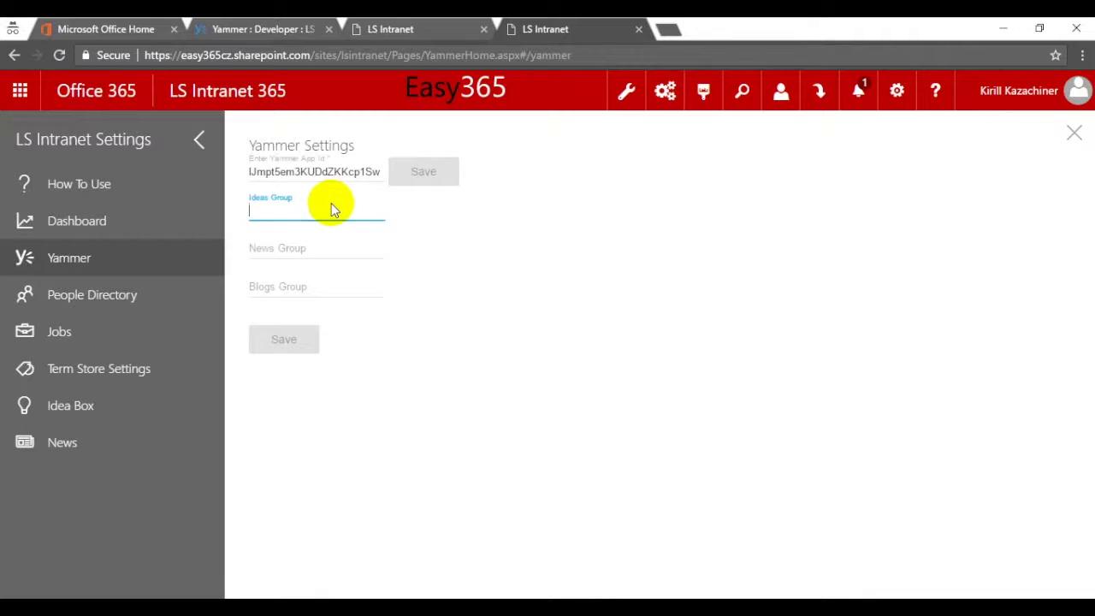
text(LS Intranet Id)
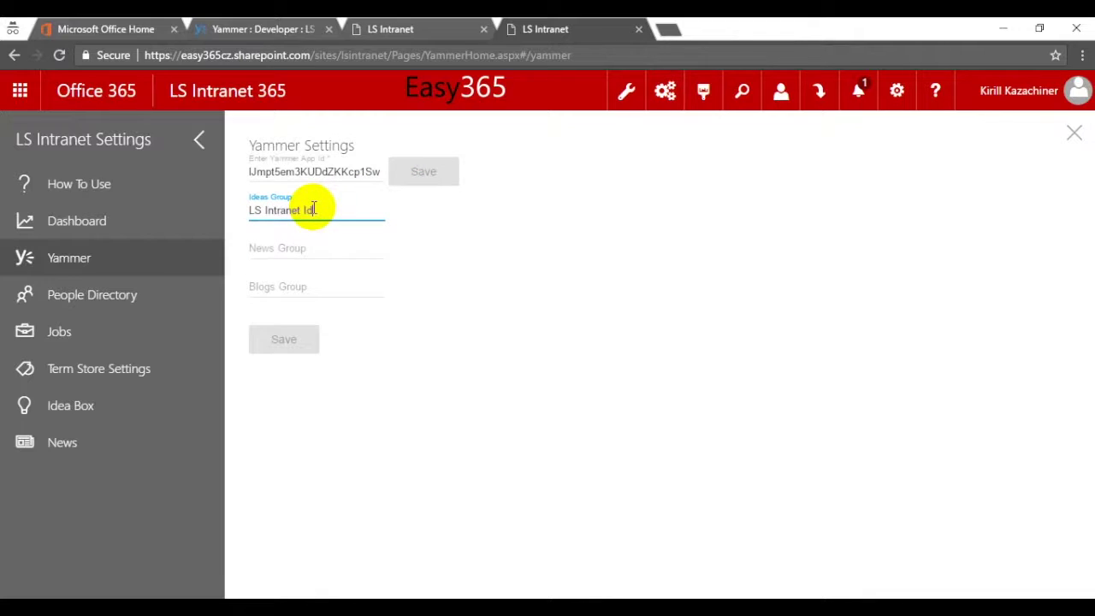
text(eas)
key(Tab)
text(LS)
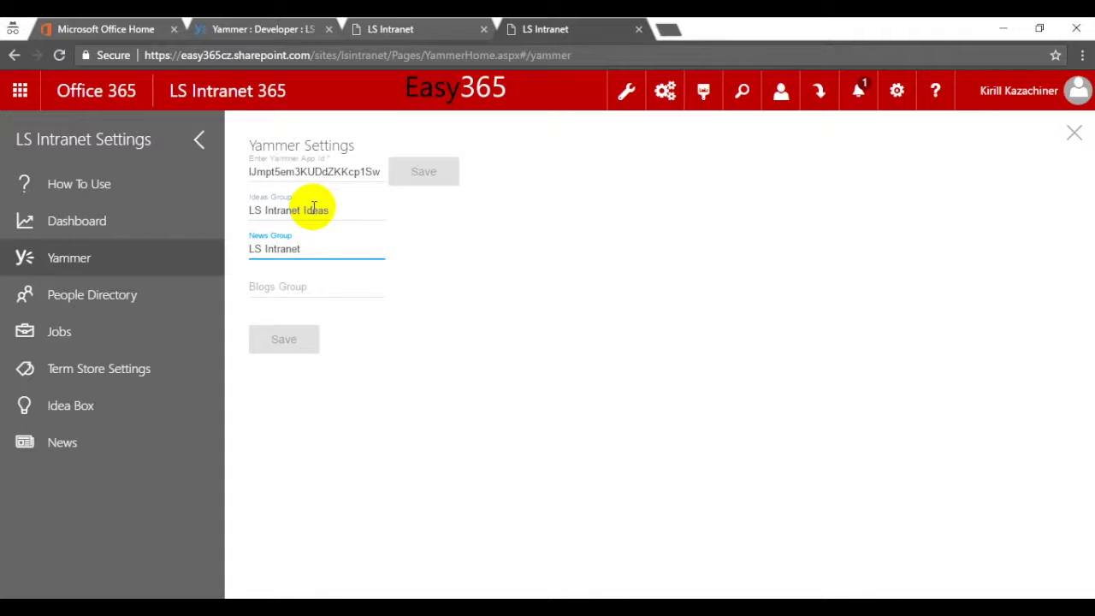
key(Tab)
text(LS Intra)
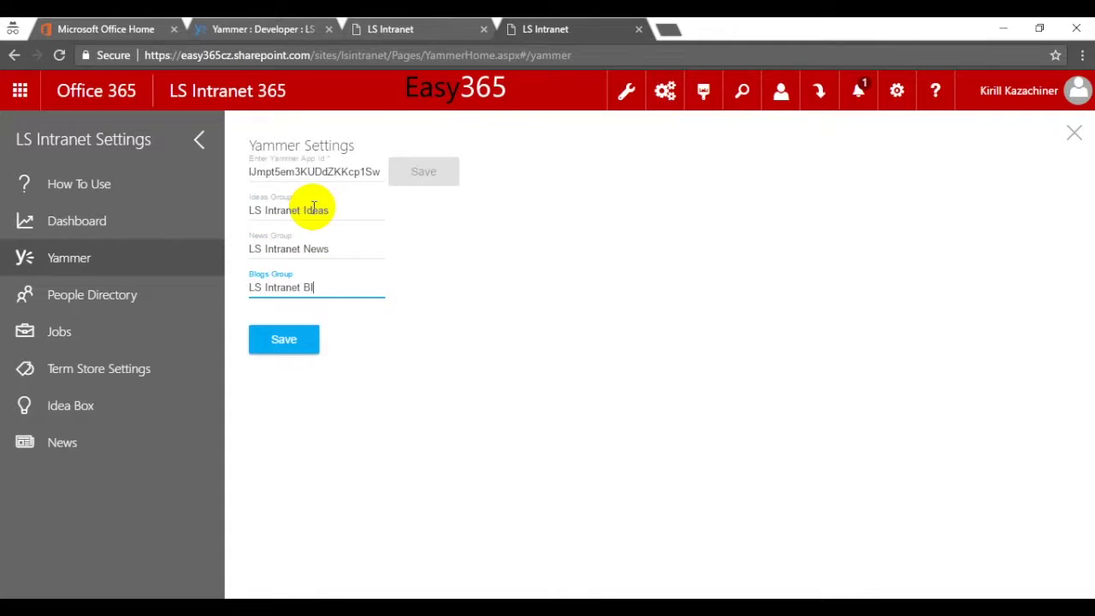
click(379, 369)
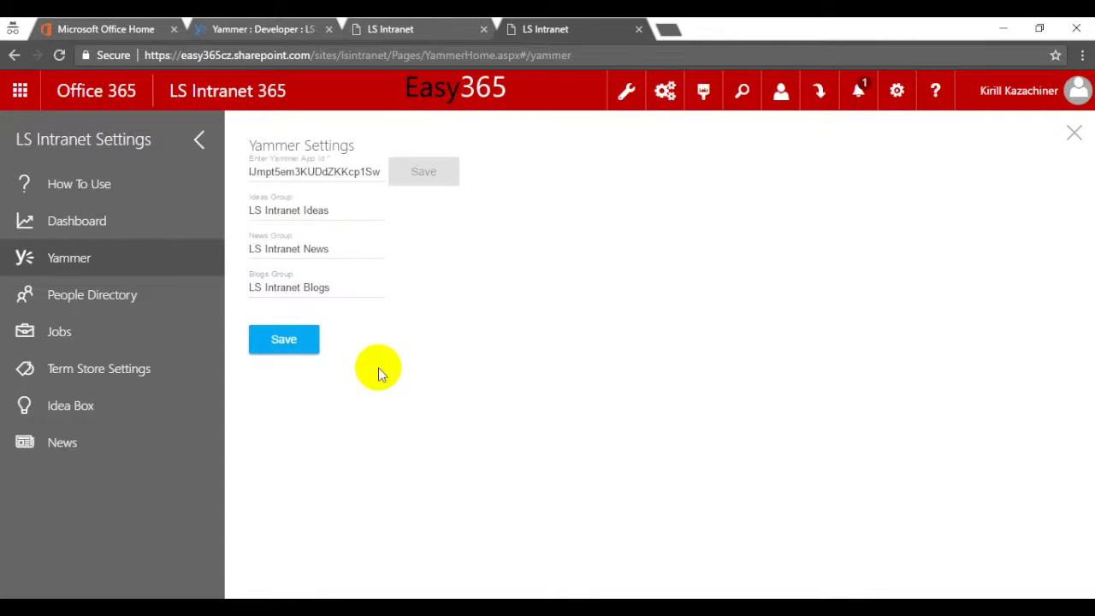
click(299, 346)
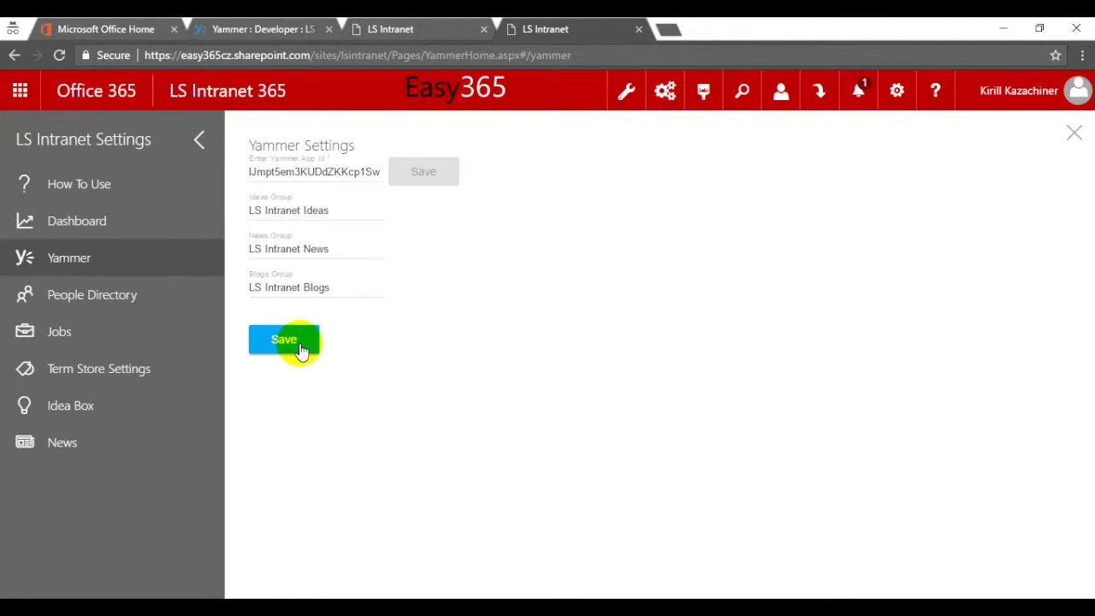
click(256, 29)
click(59, 55)
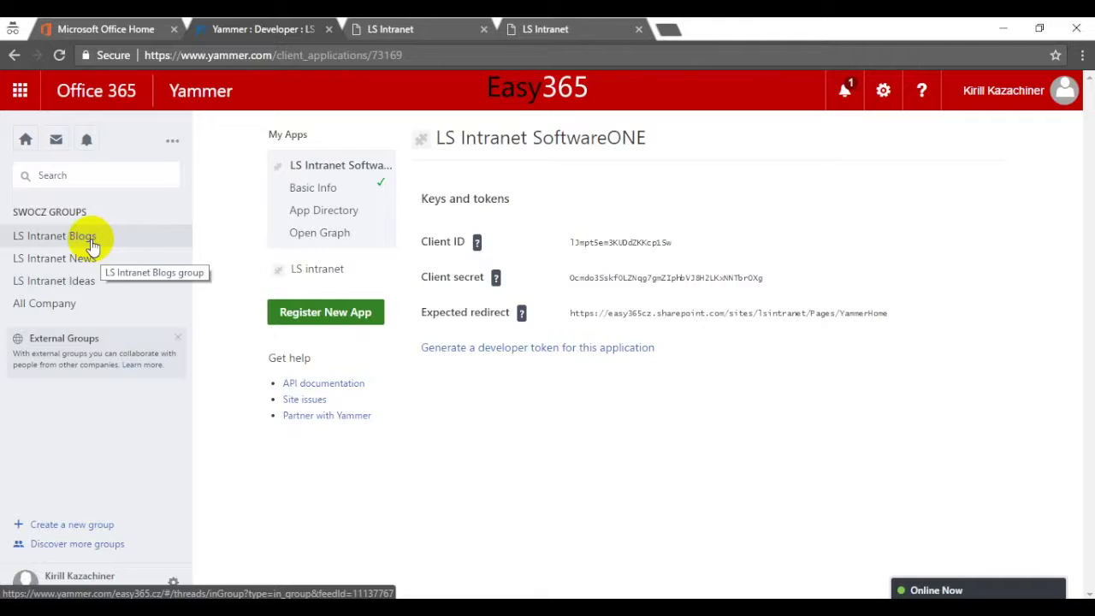
- Open the LS Intranet Blogs group and start a new announcement
click(91, 246)
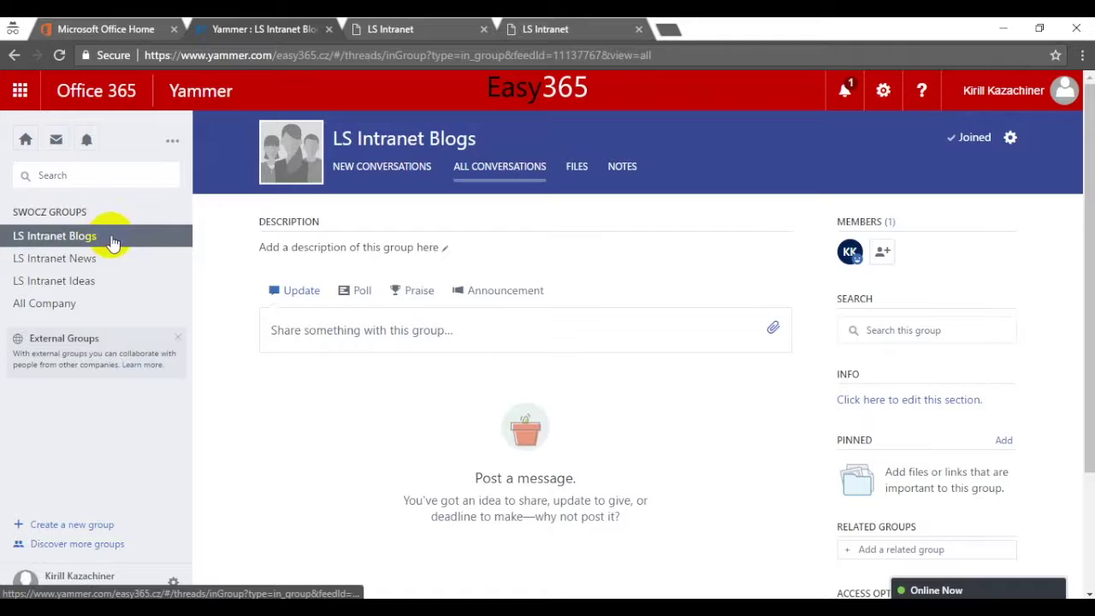
click(519, 294)
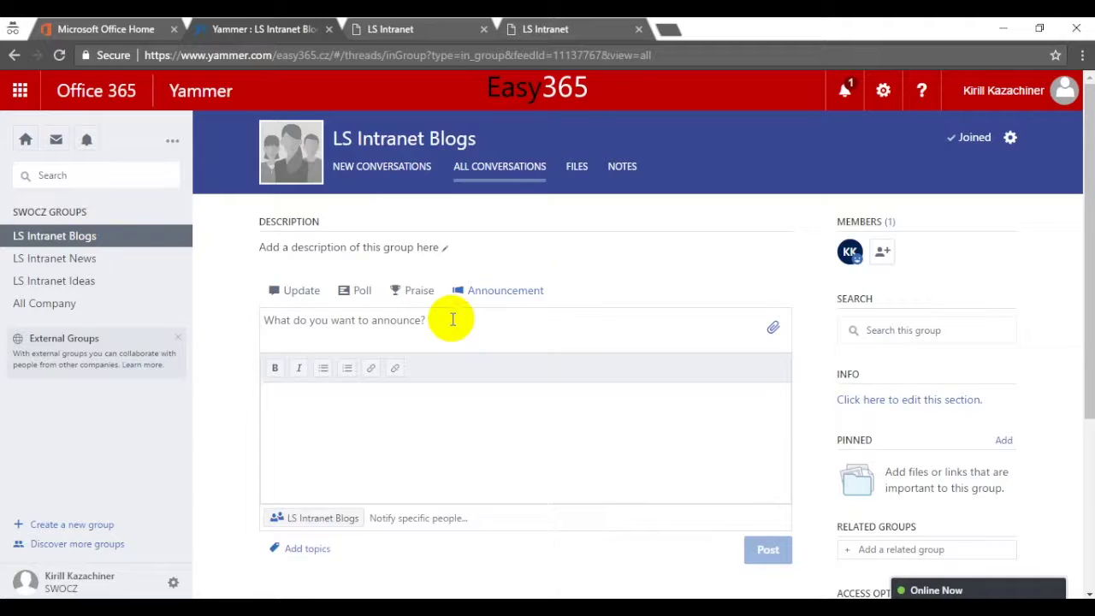
- Post the 'Test Blog' announcement in LS Intranet Blogs, then open the LS Intranet News group
text(Blog)
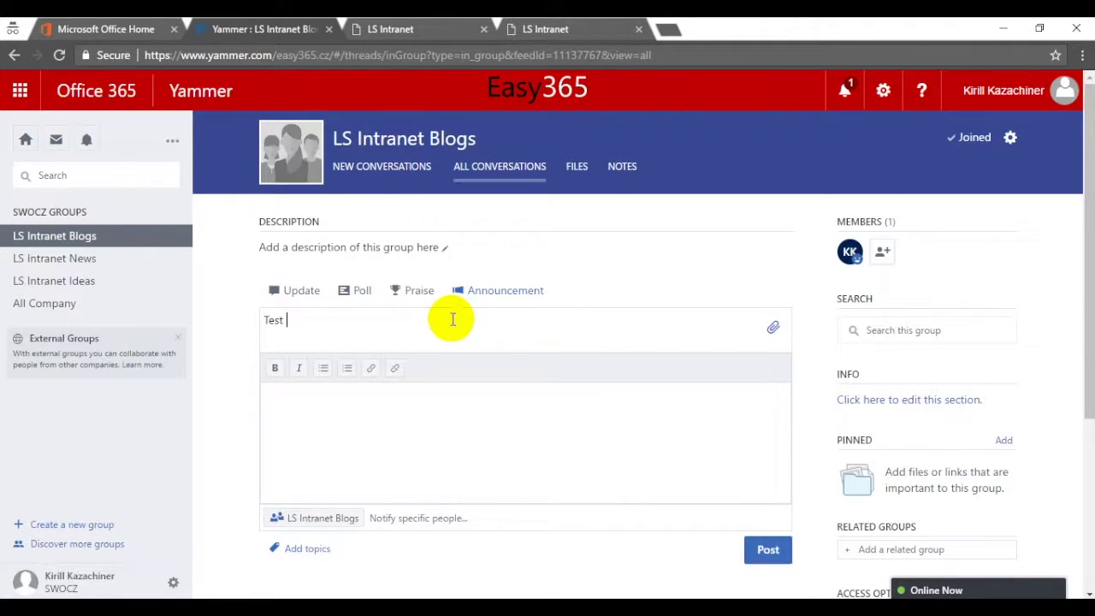
click(513, 432)
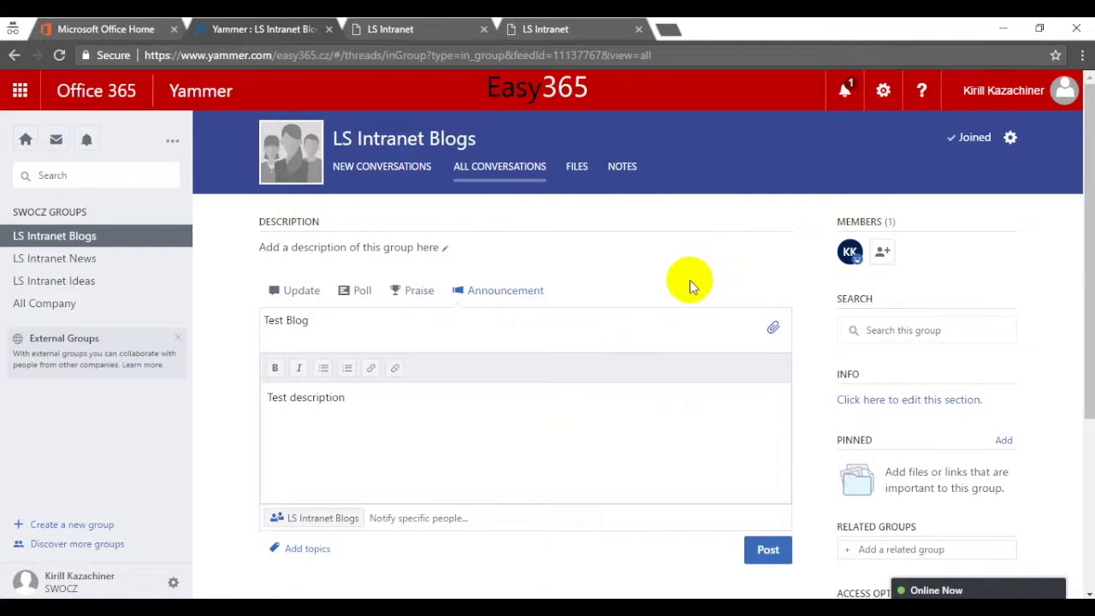
click(760, 550)
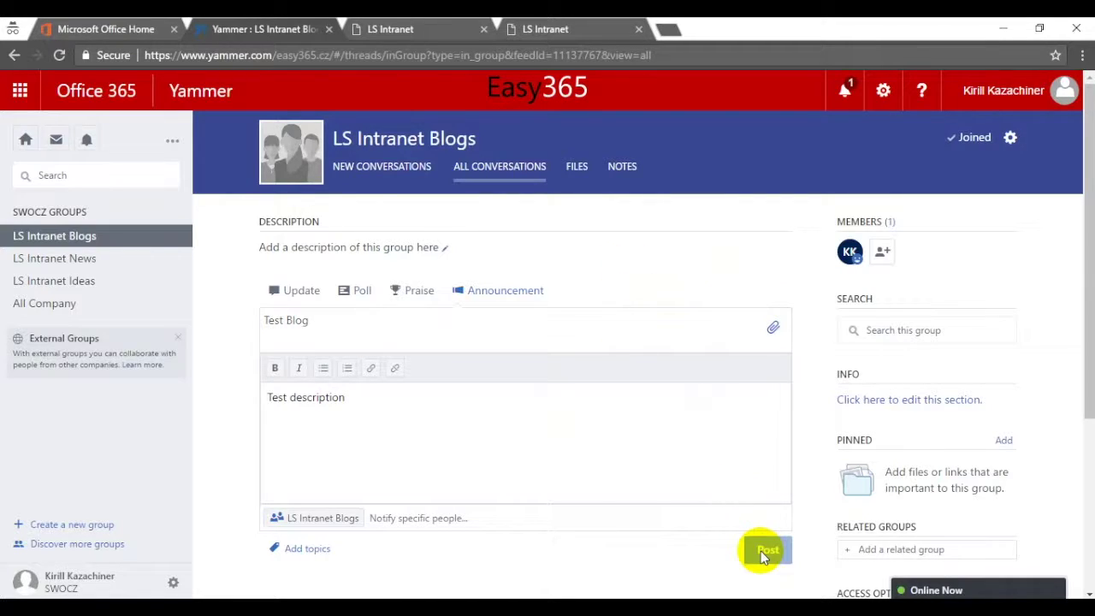
click(72, 255)
click(442, 331)
- Post an announcement titled 'Test content' with a Test description in LS Intranet News
click(508, 292)
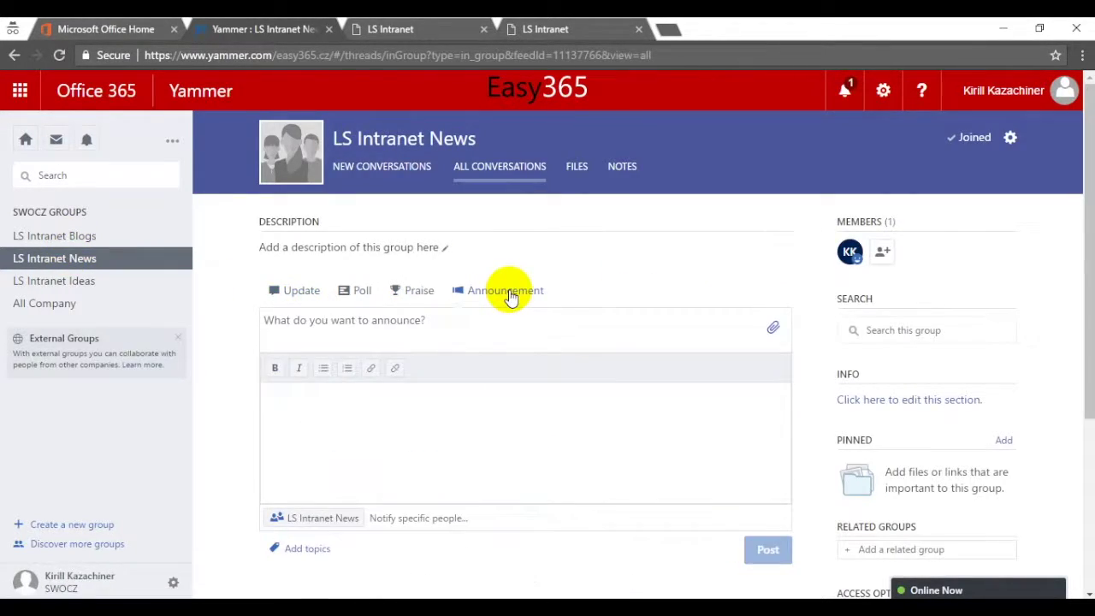
click(426, 327)
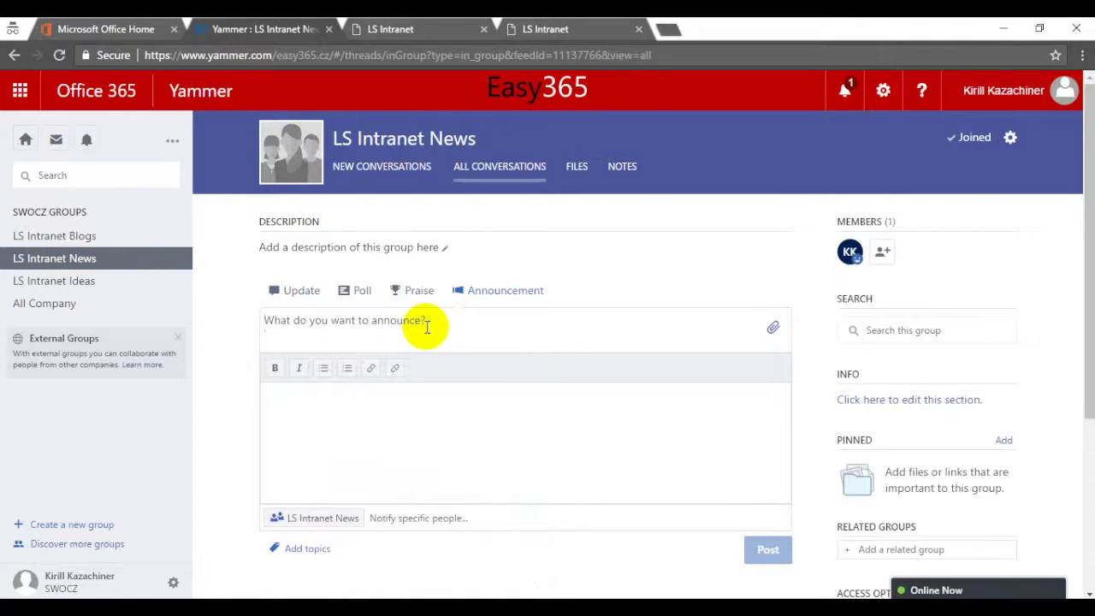
text(Test content)
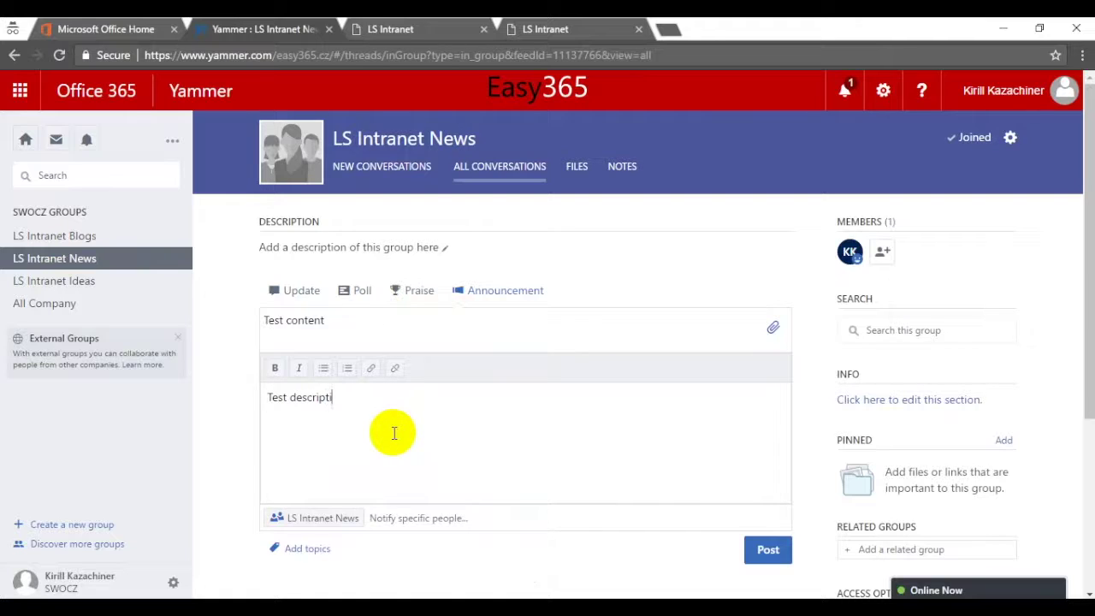
click(757, 544)
- Post 'I have nice idea!' in the LS Intranet Ideas group and return to the intranet tab
click(119, 286)
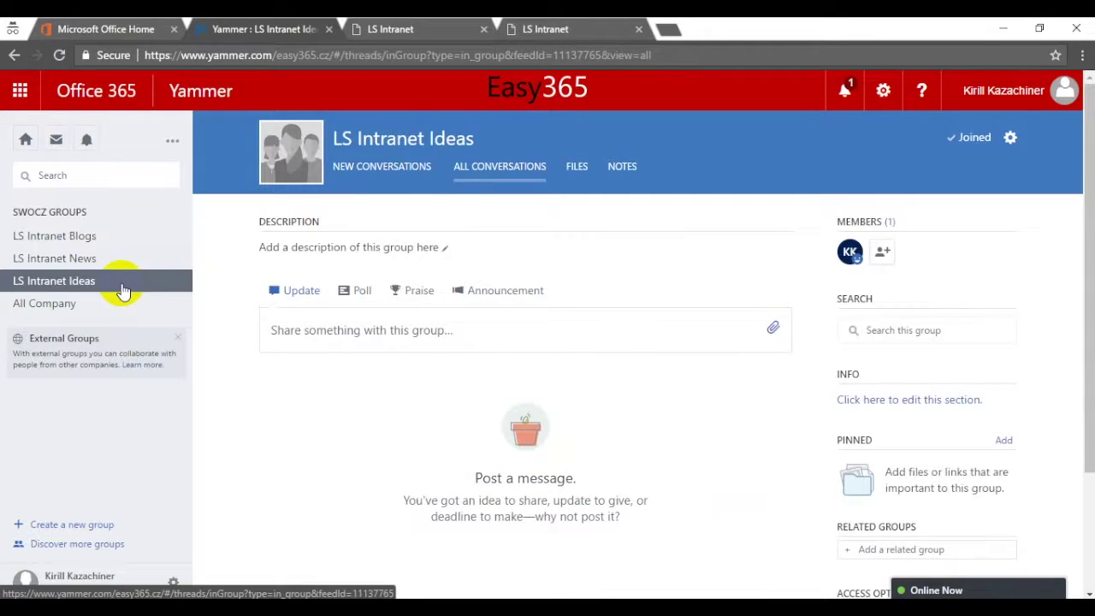
click(354, 322)
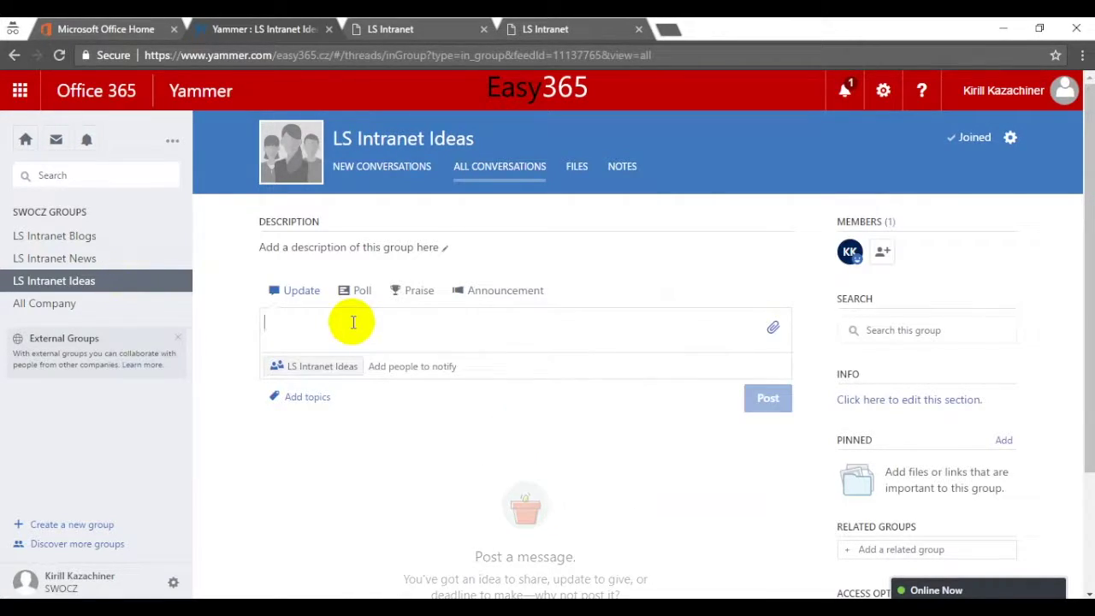
text(I have nice idea!)
click(770, 398)
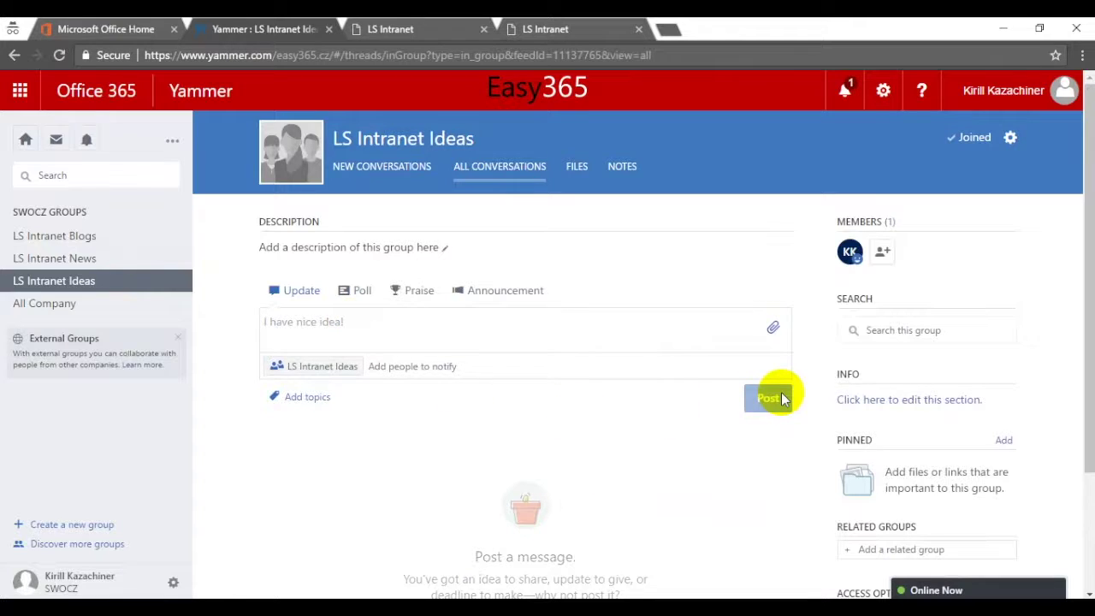
click(580, 26)
- Open the intranet's Yammer page and scroll to News and Idea Box showing the test posts
click(475, 28)
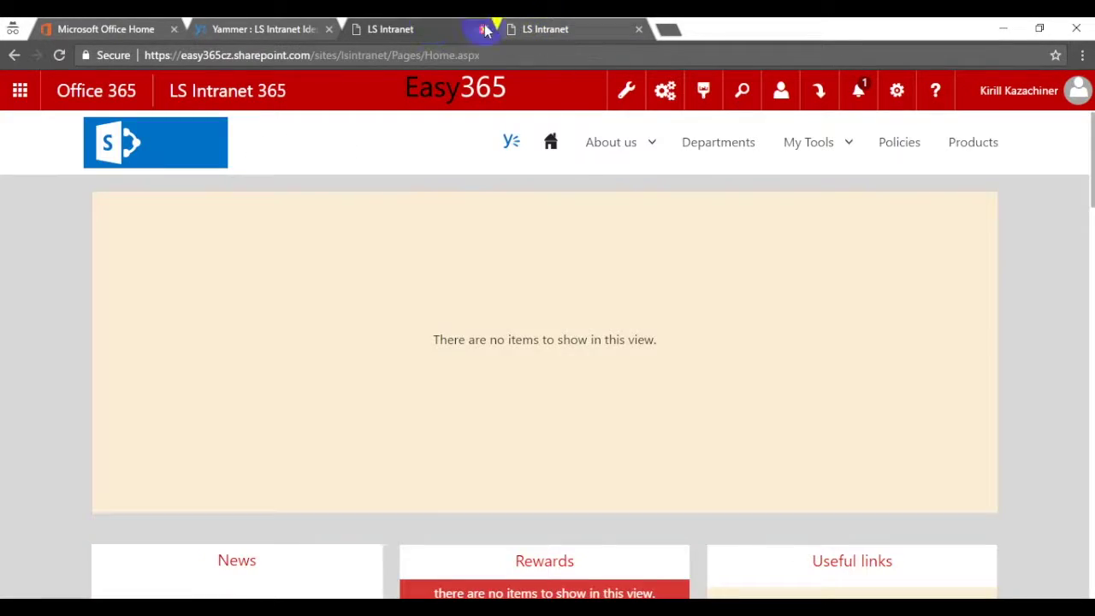
click(511, 142)
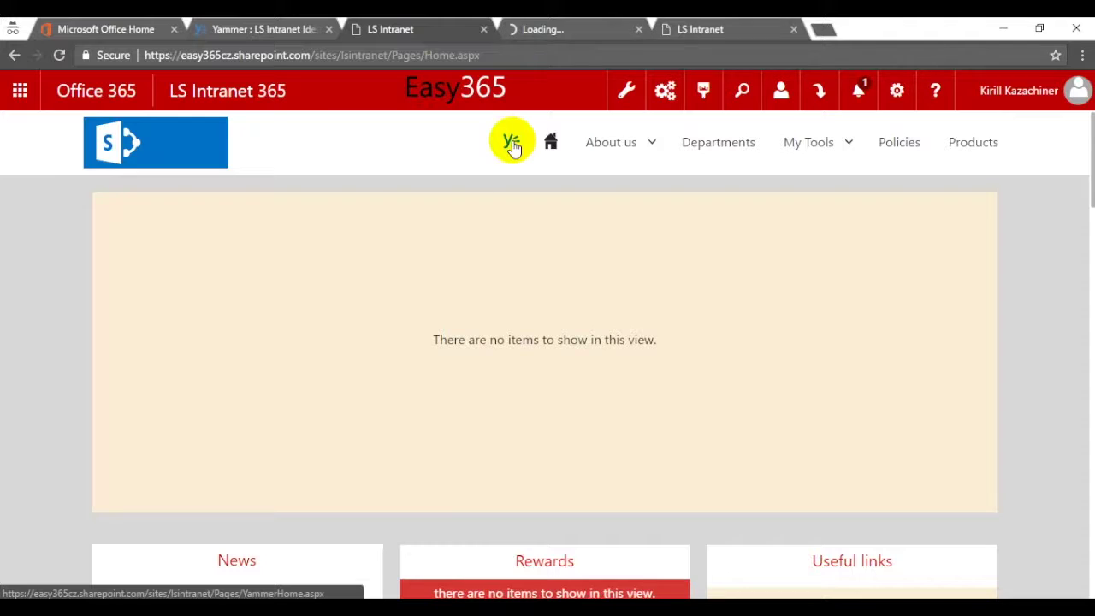
click(541, 29)
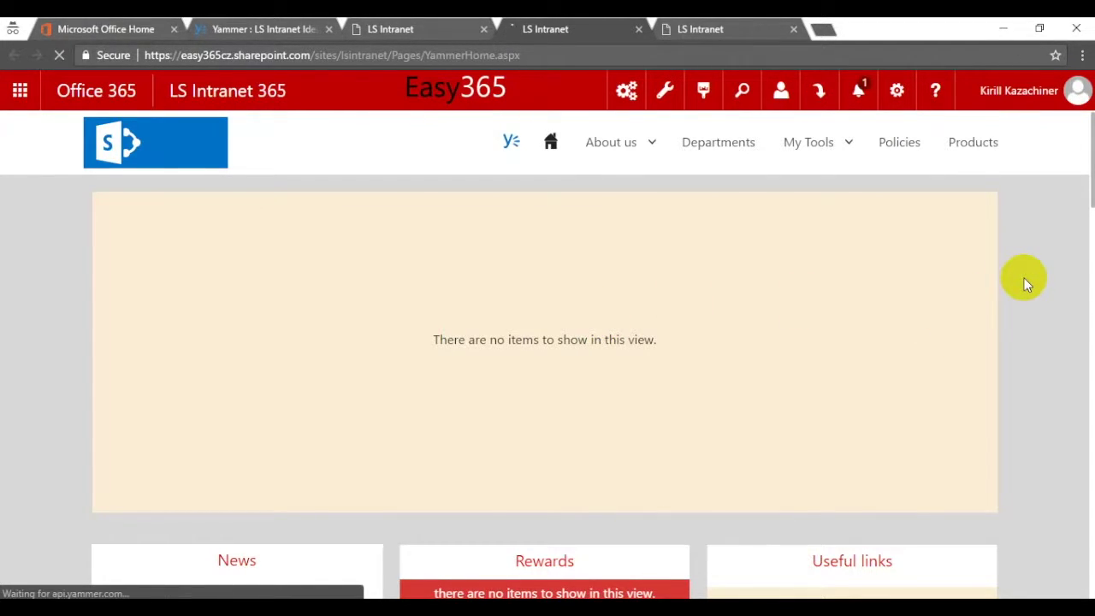
scroll(1024, 279, down, 1)
scroll(1024, 278, down, 1)
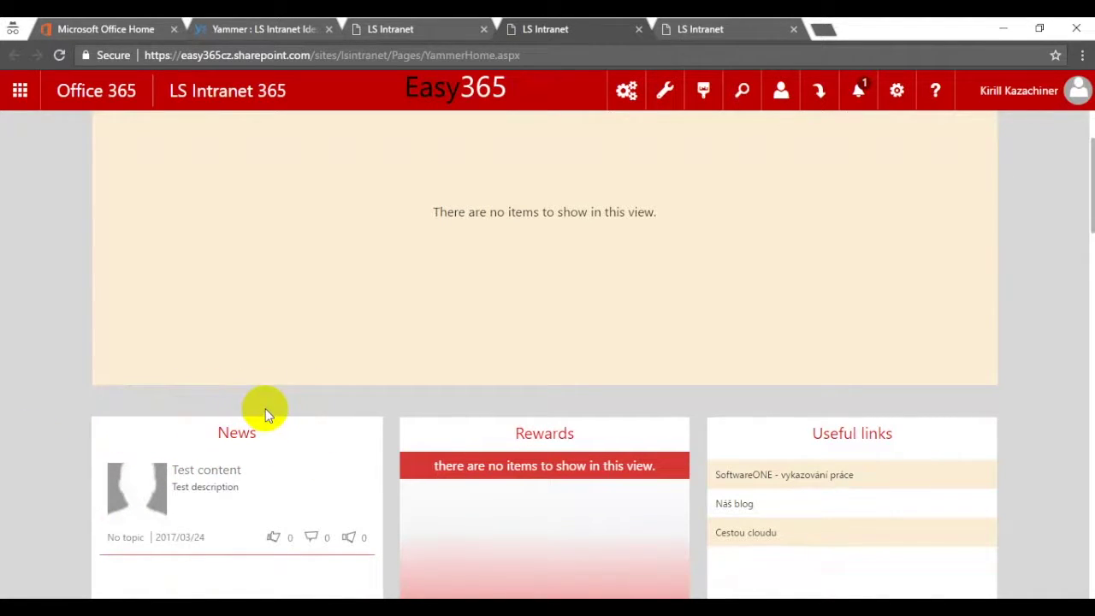
scroll(1009, 357, down, 6)
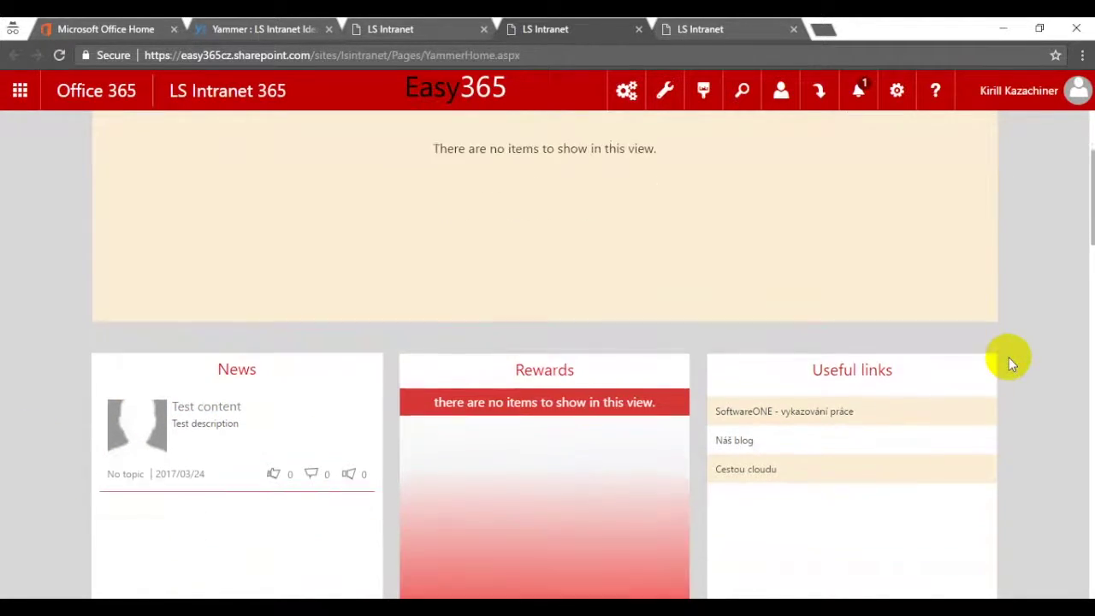
scroll(1034, 359, down, 4)
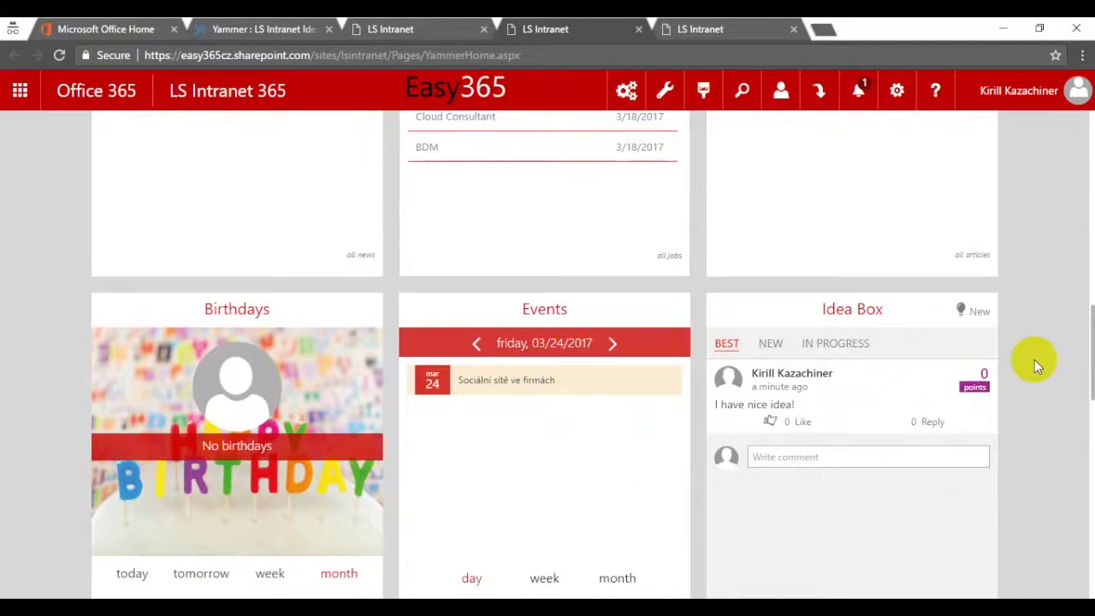